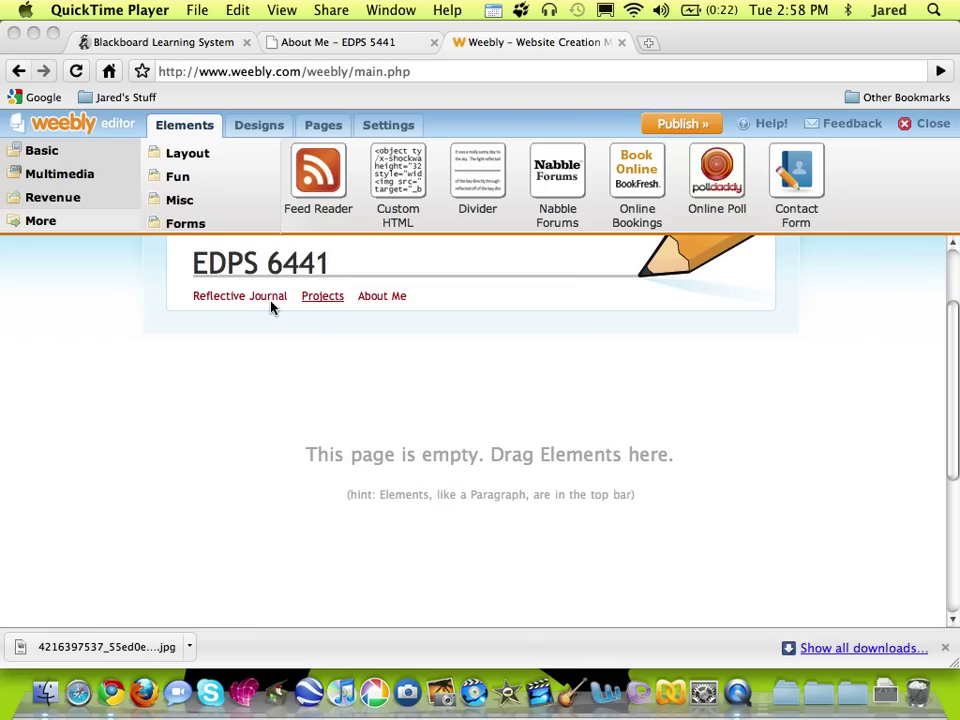
Bring Chrome forward and show the Basic elements beside the empty Projects page
left_click(45, 156)
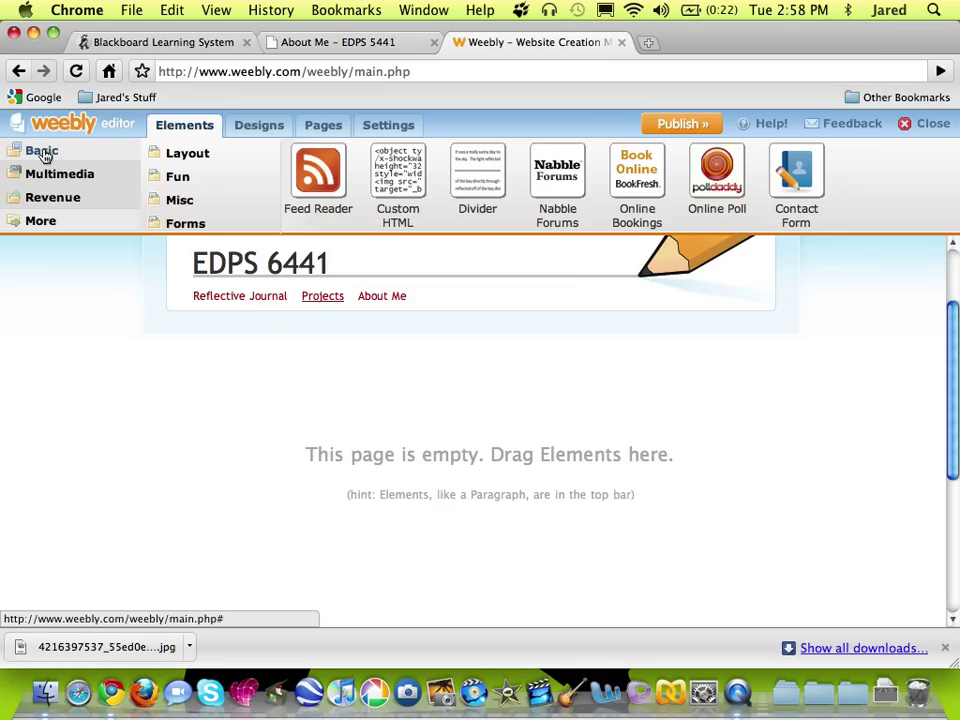
left_click(44, 156)
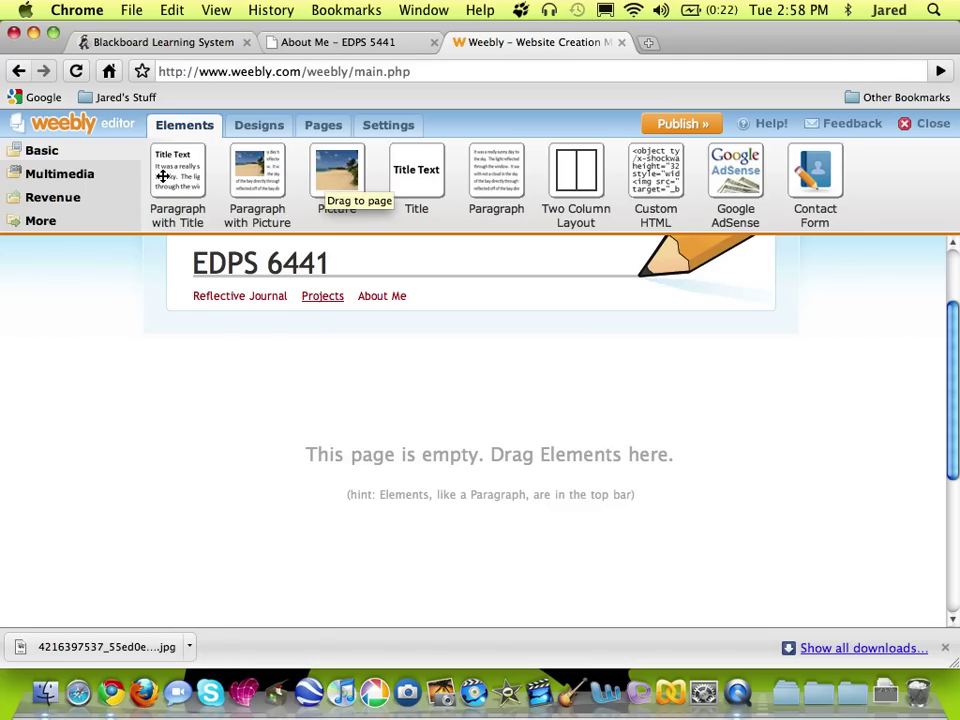
Place a File element from the Multimedia category onto the Projects page
left_click(98, 175)
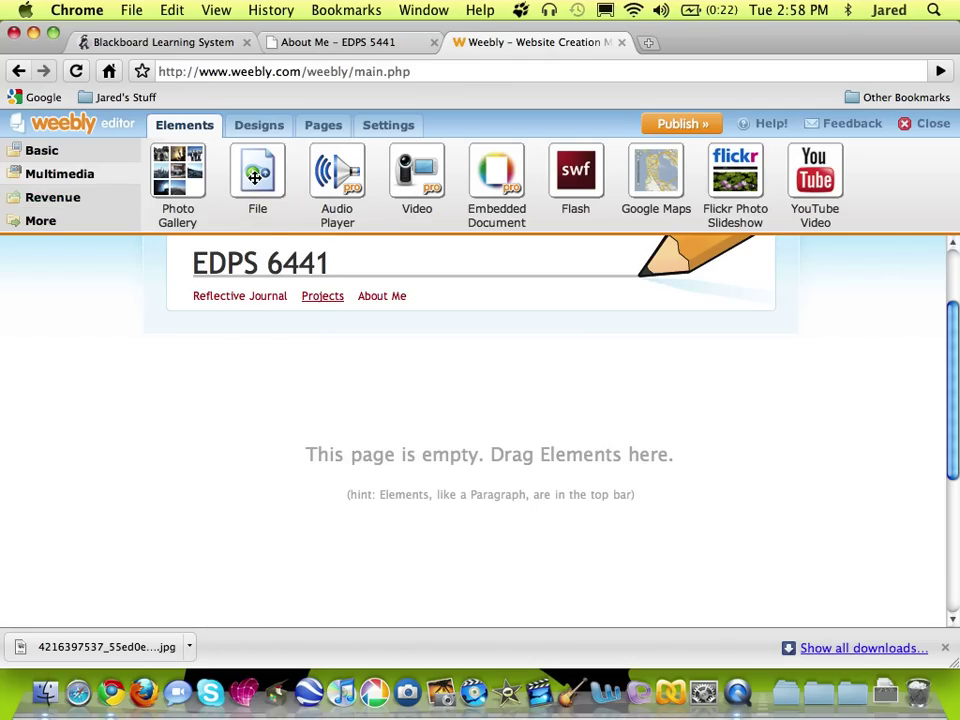
left_click_drag(255, 177, 220, 462)
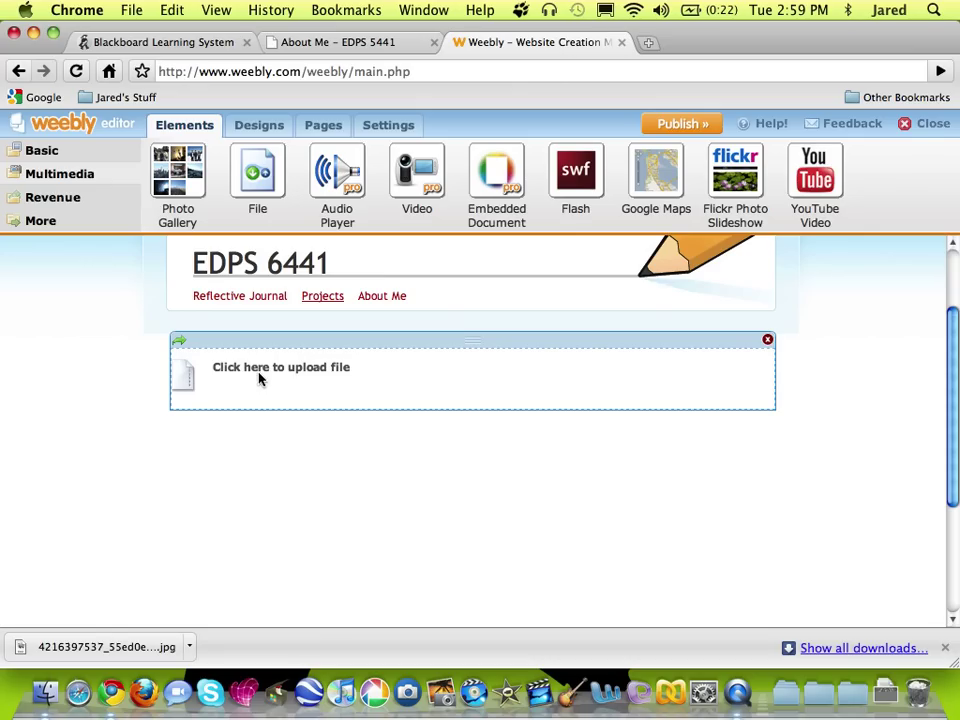
Upload Assignment One.doc from the Desktop into the File element
left_click(190, 381)
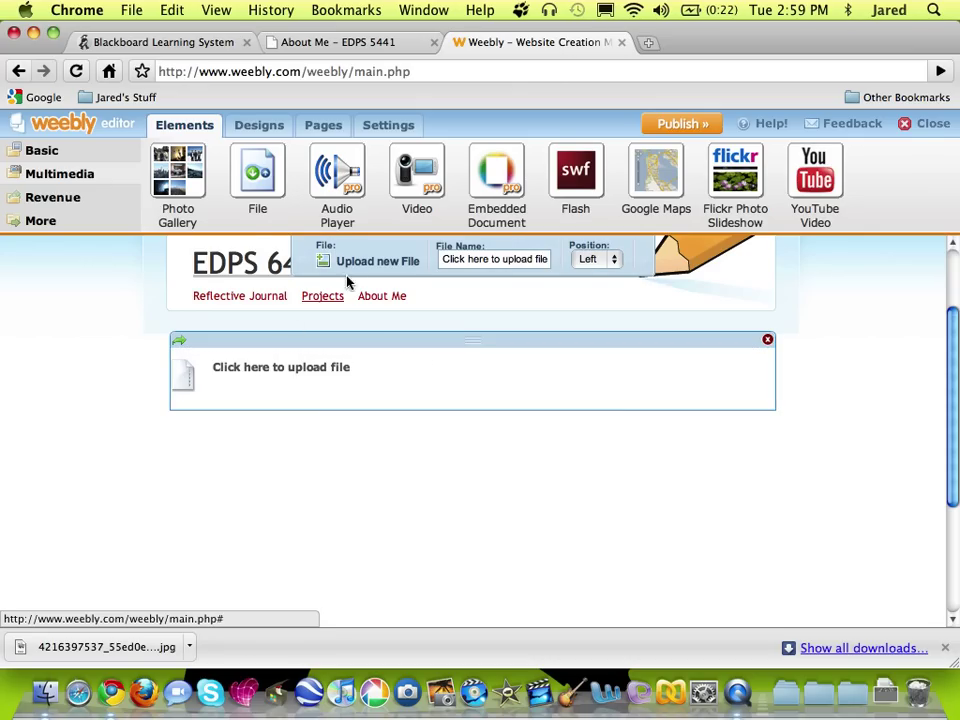
left_click(401, 263)
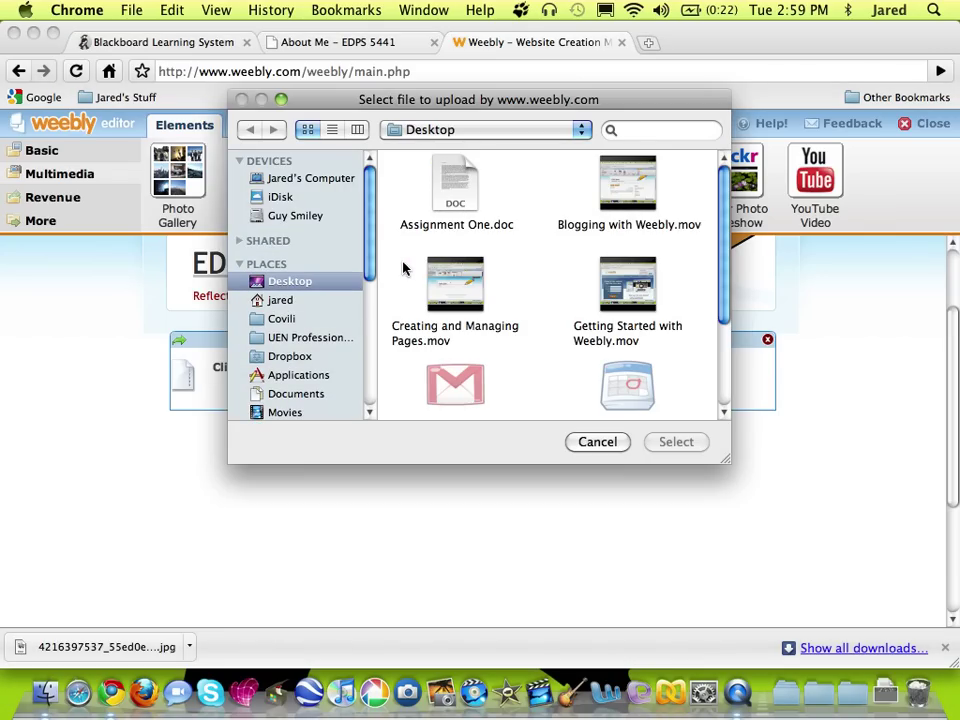
left_click(451, 197)
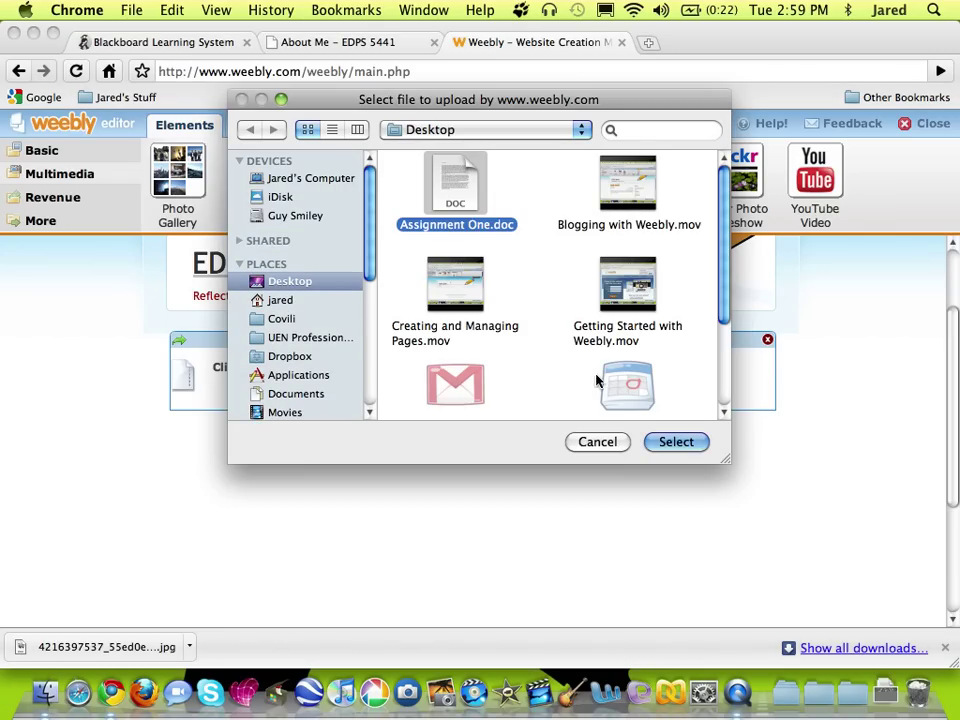
left_click(660, 439)
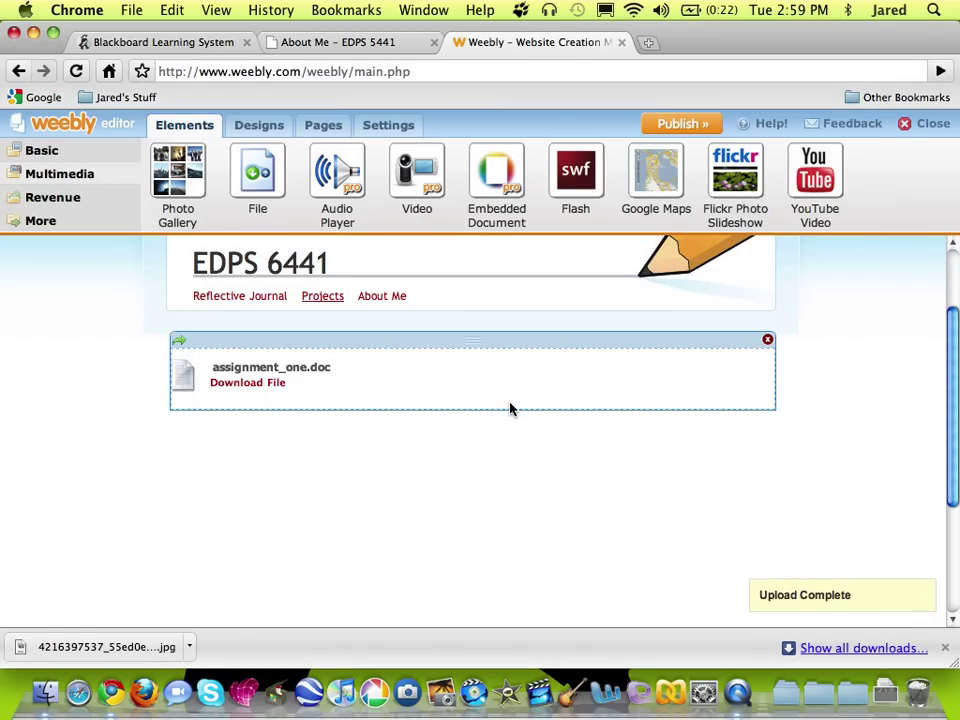
Change the file element's display name from assignment_one.doc to 'Assignment One'
left_click(284, 367)
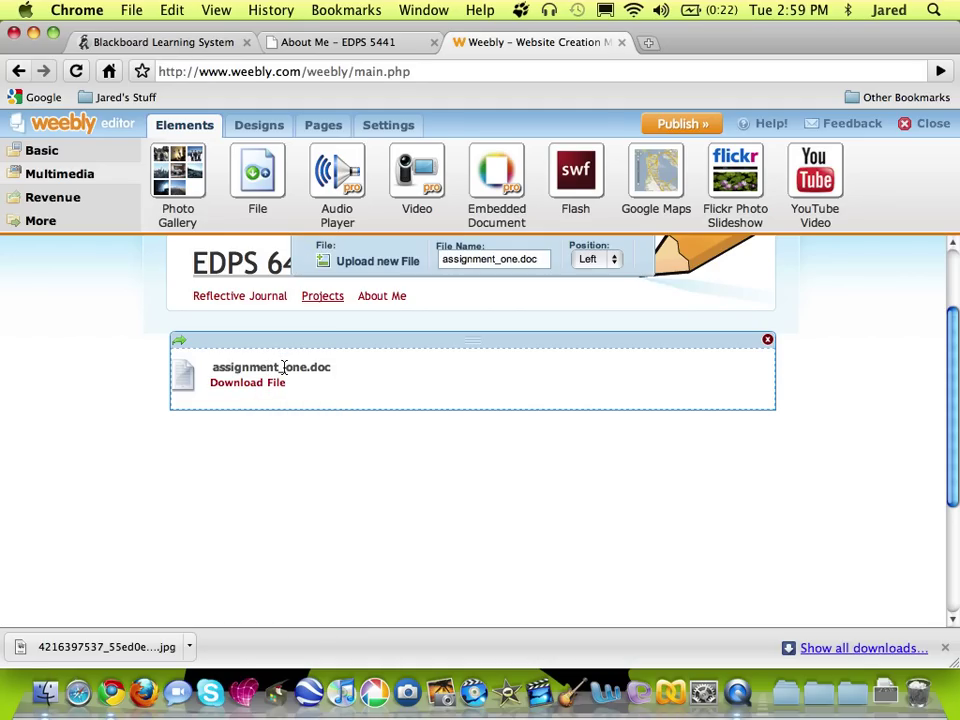
left_click(442, 262)
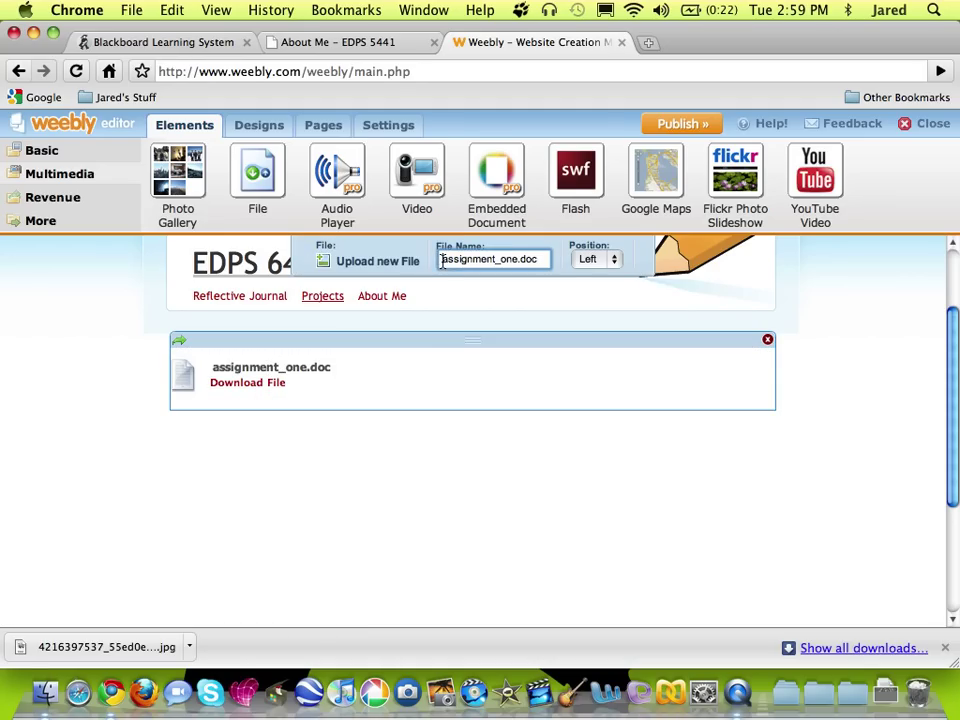
key("super+a")
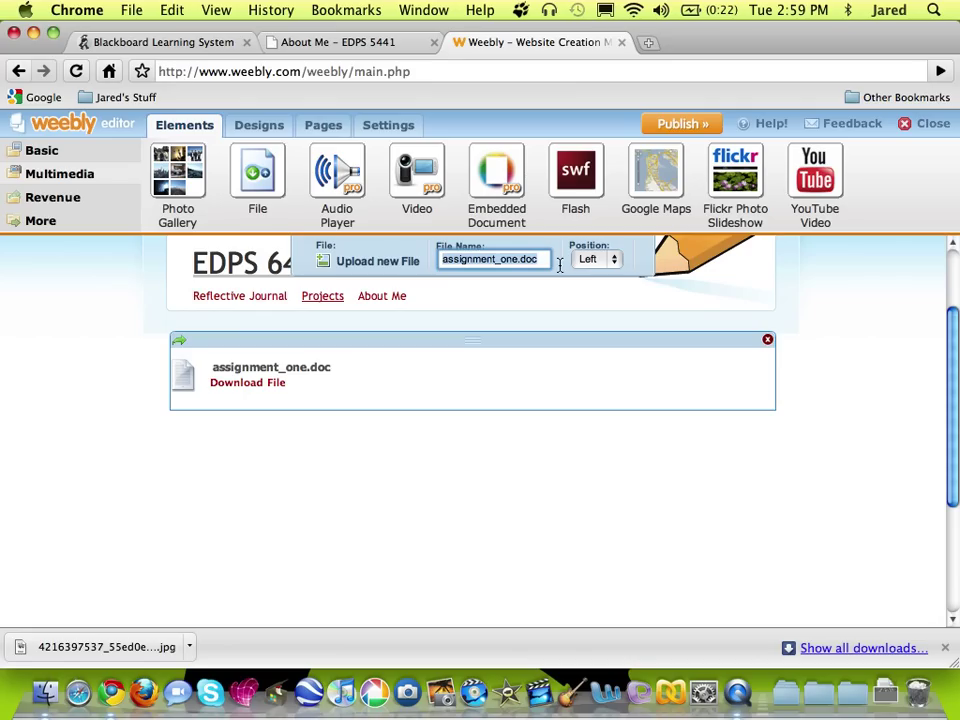
type("Assign")
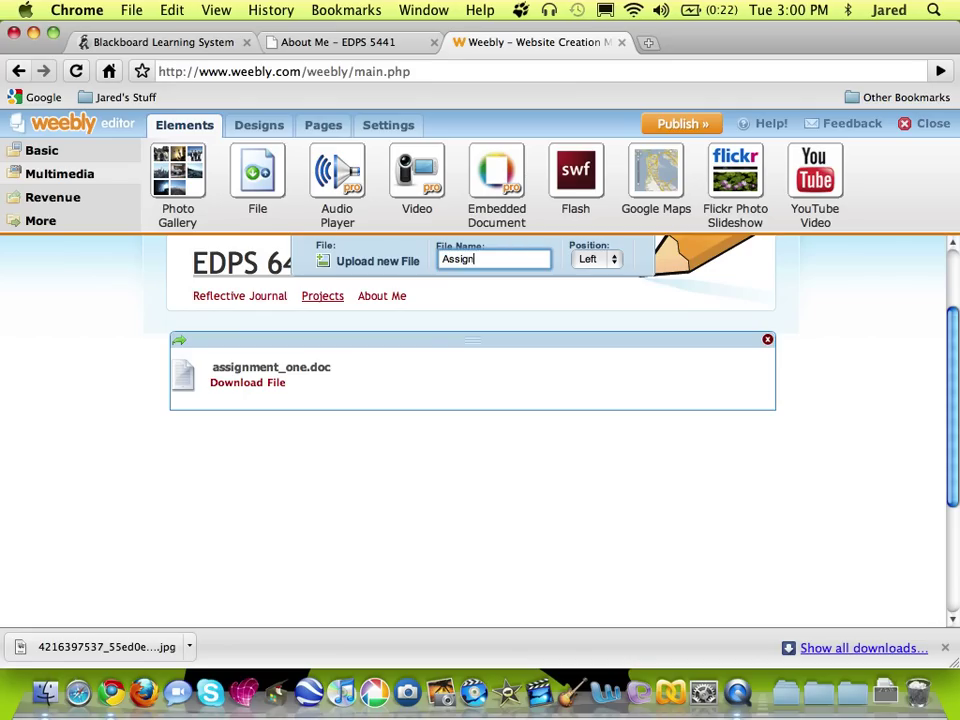
type("ment One")
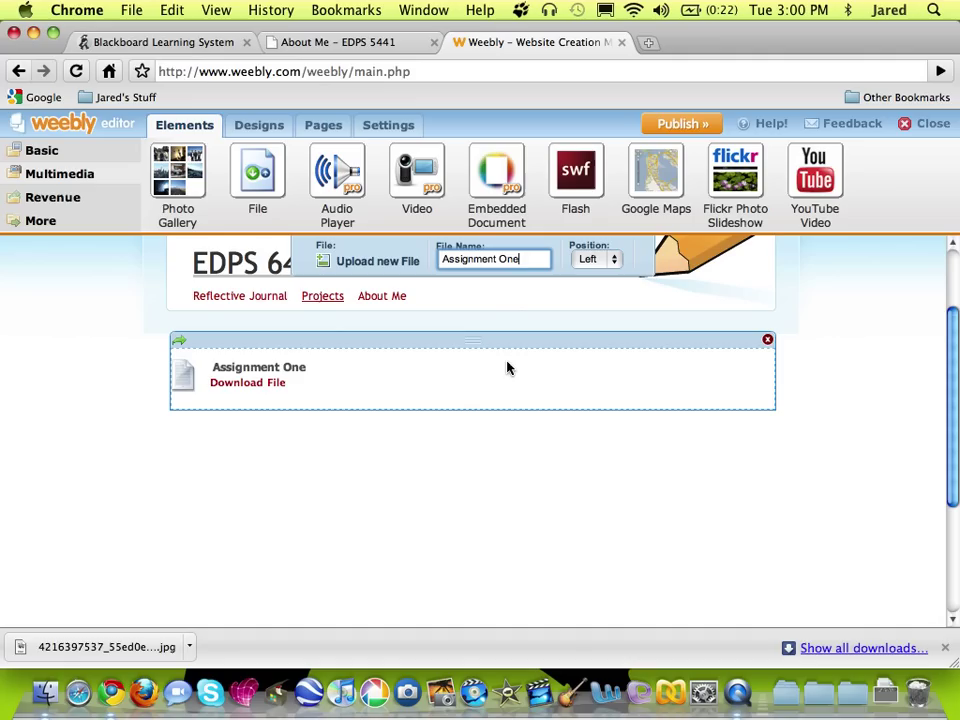
left_click(680, 328)
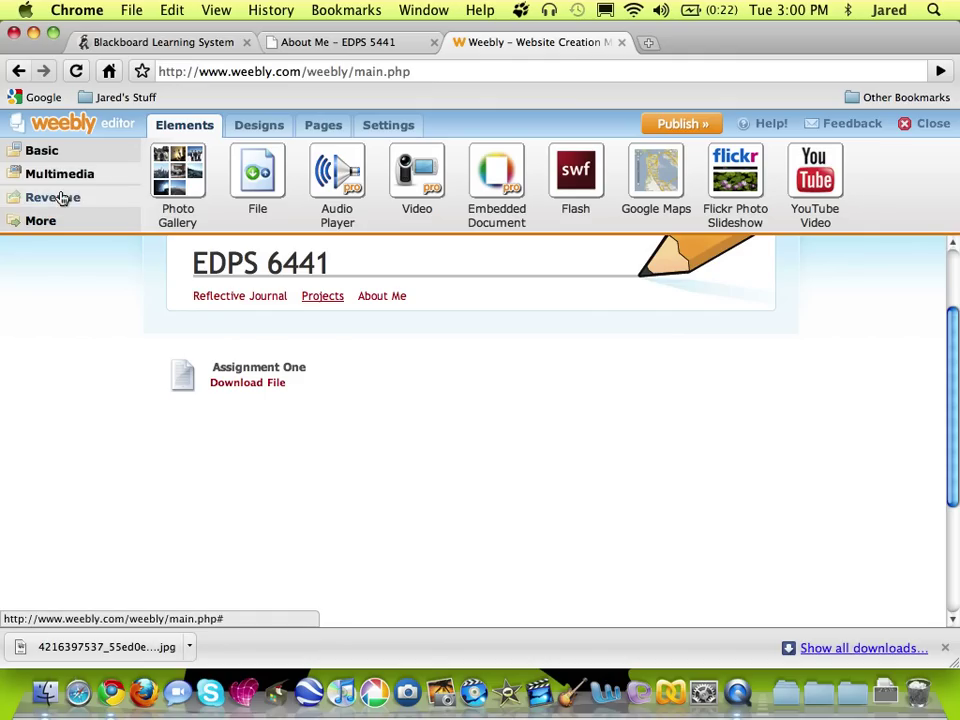
Add a Paragraph below the file reading 'UEN Lesson Plan' and select that text
left_click(52, 155)
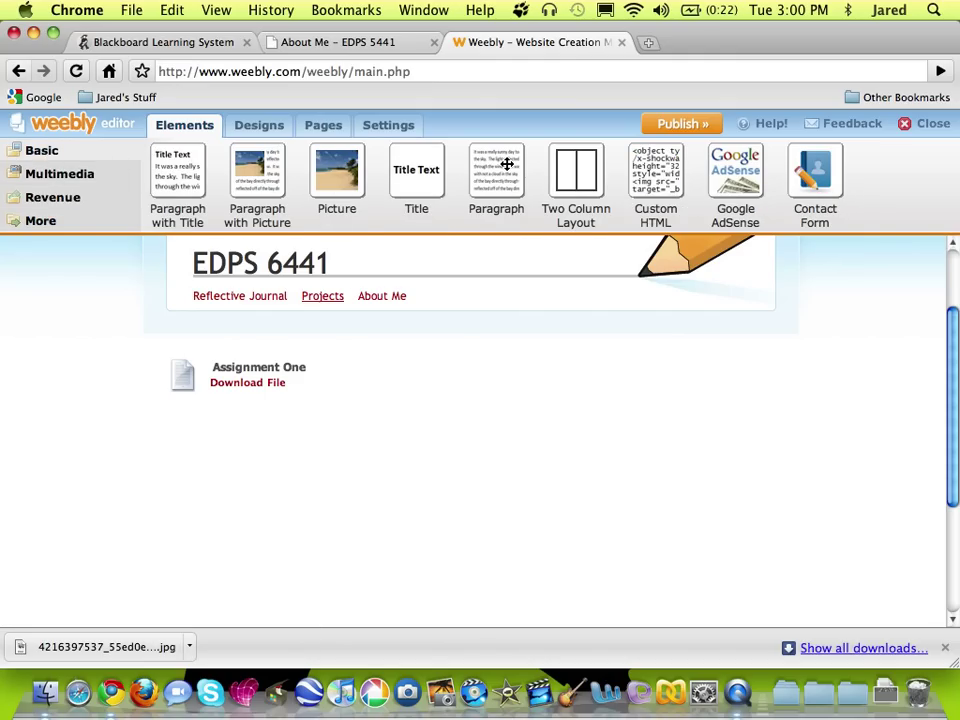
left_click_drag(506, 165, 304, 529)
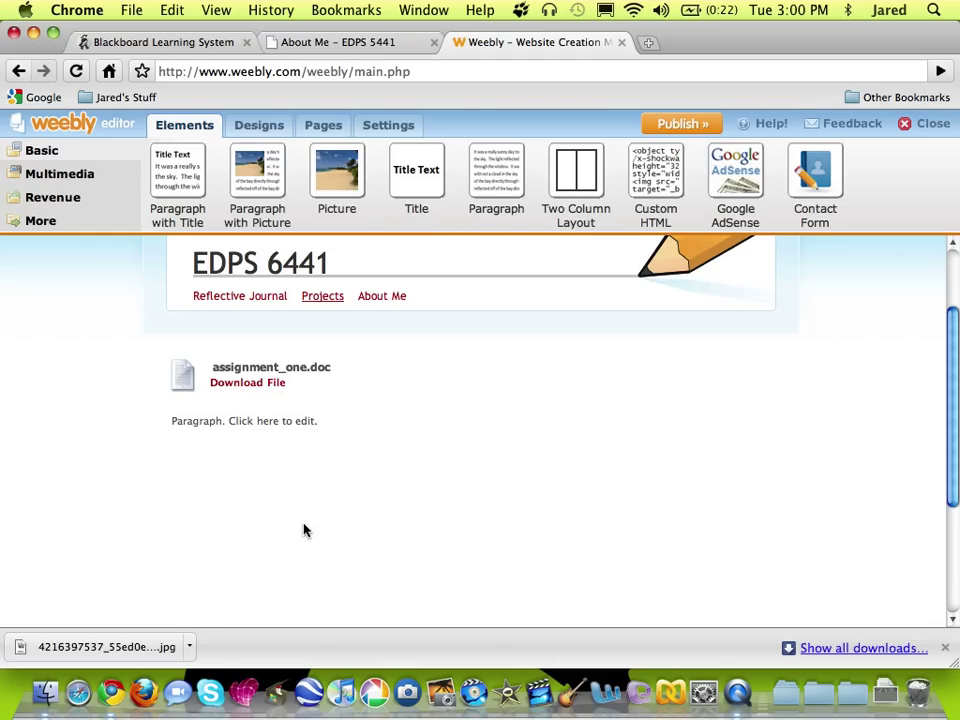
left_click(280, 429)
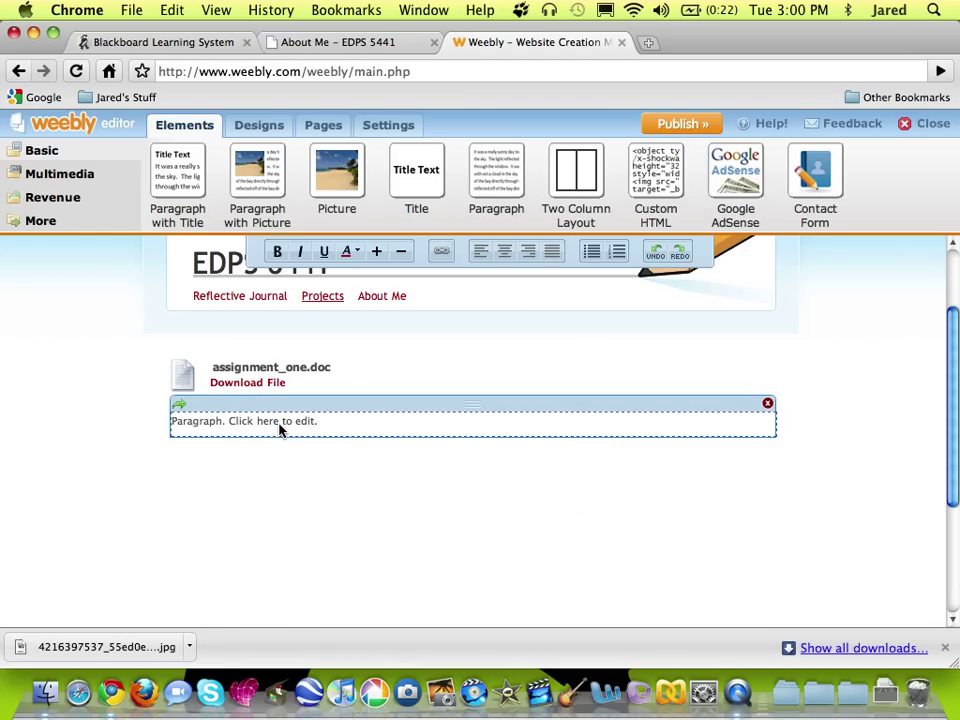
type("U")
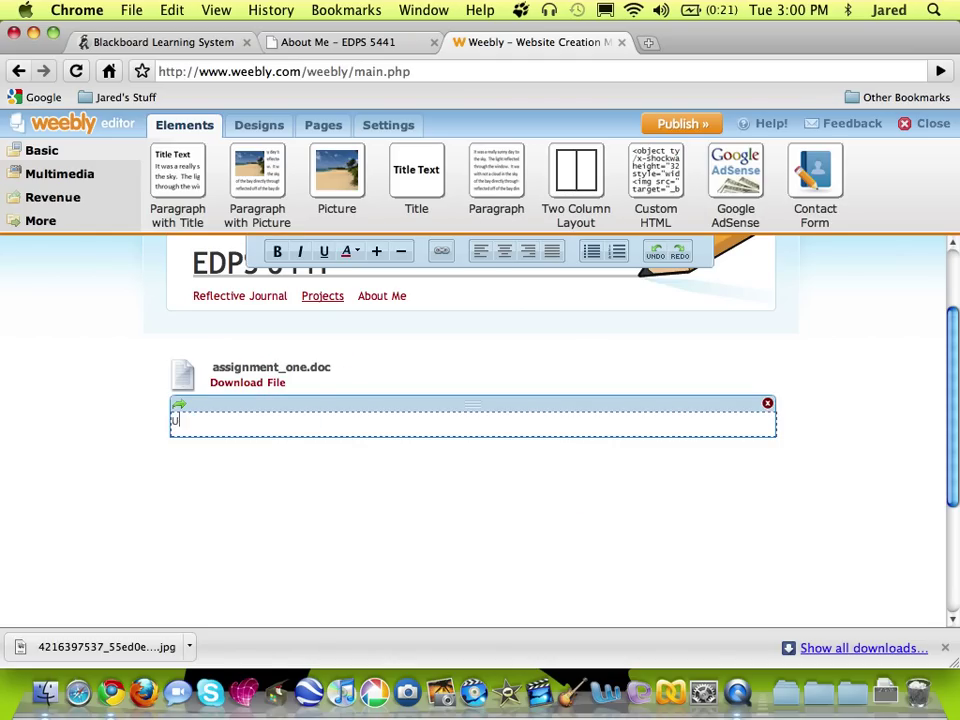
type("EN Lesson Plan")
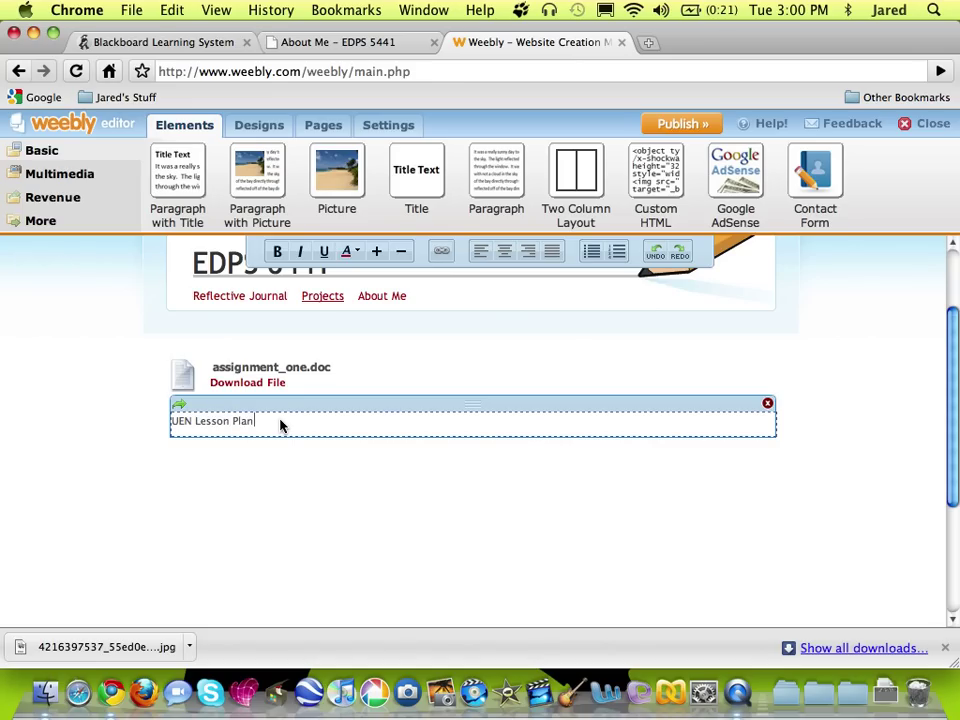
left_click_drag(263, 425, 170, 424)
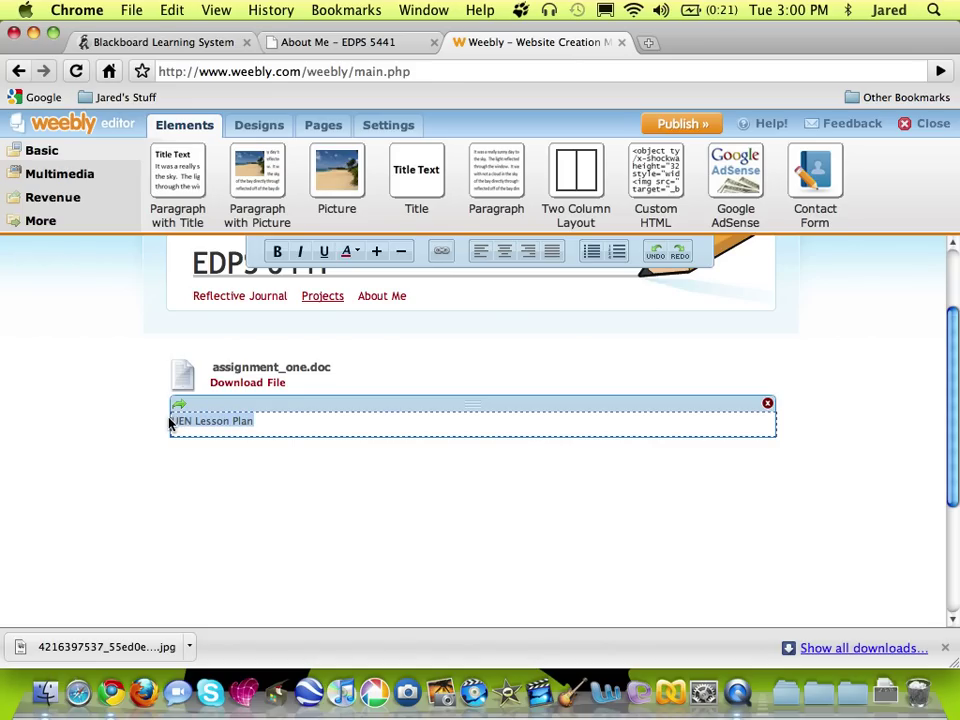
left_click(436, 256)
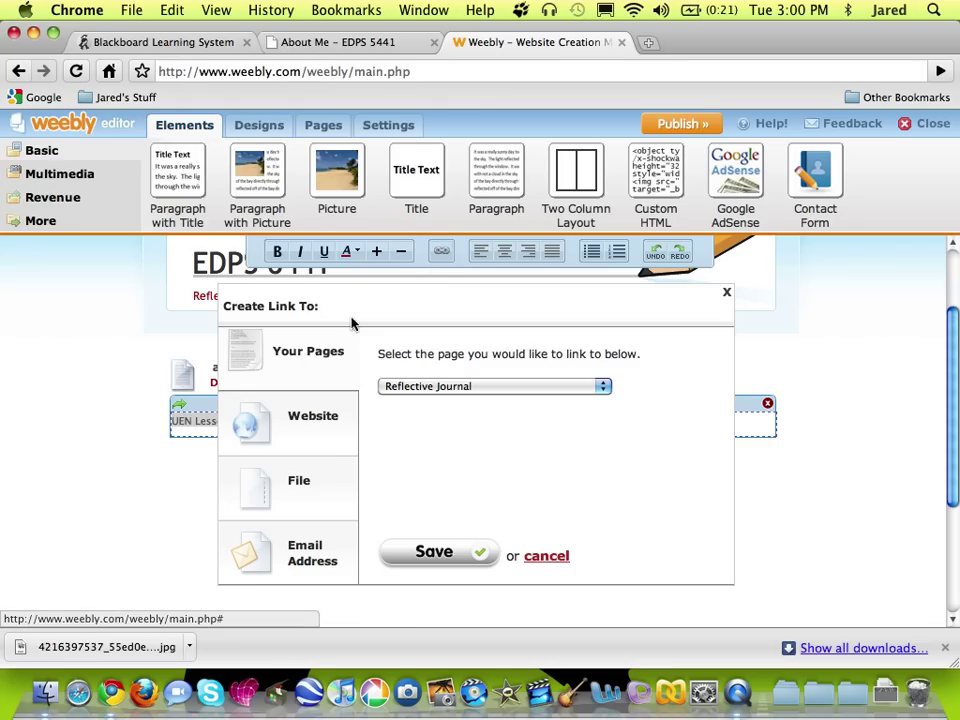
left_click(397, 387)
left_click(312, 425)
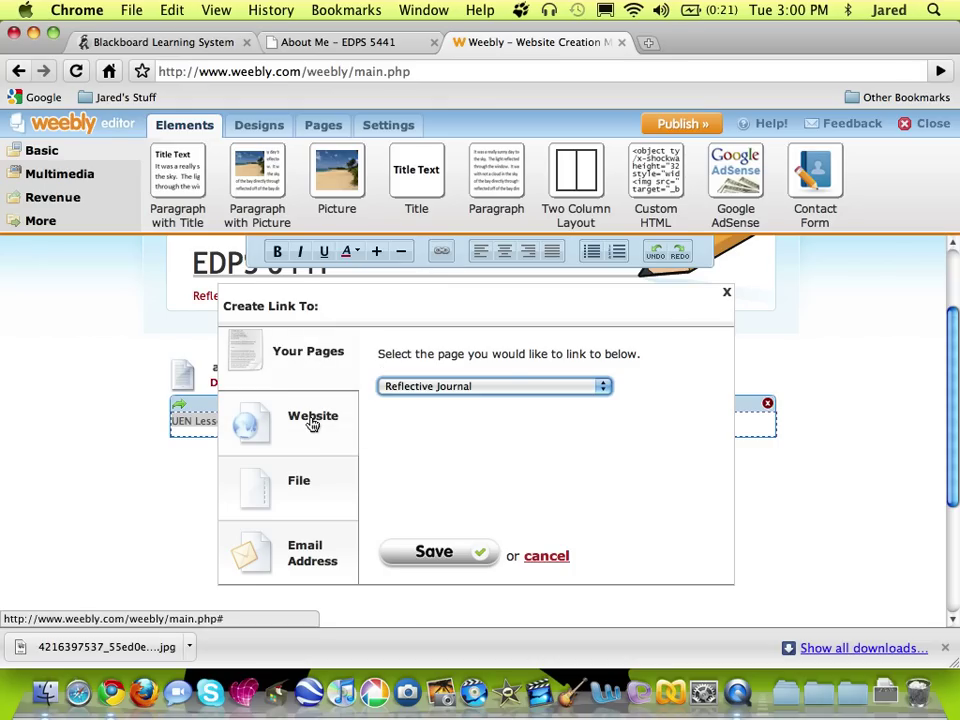
left_click(312, 424)
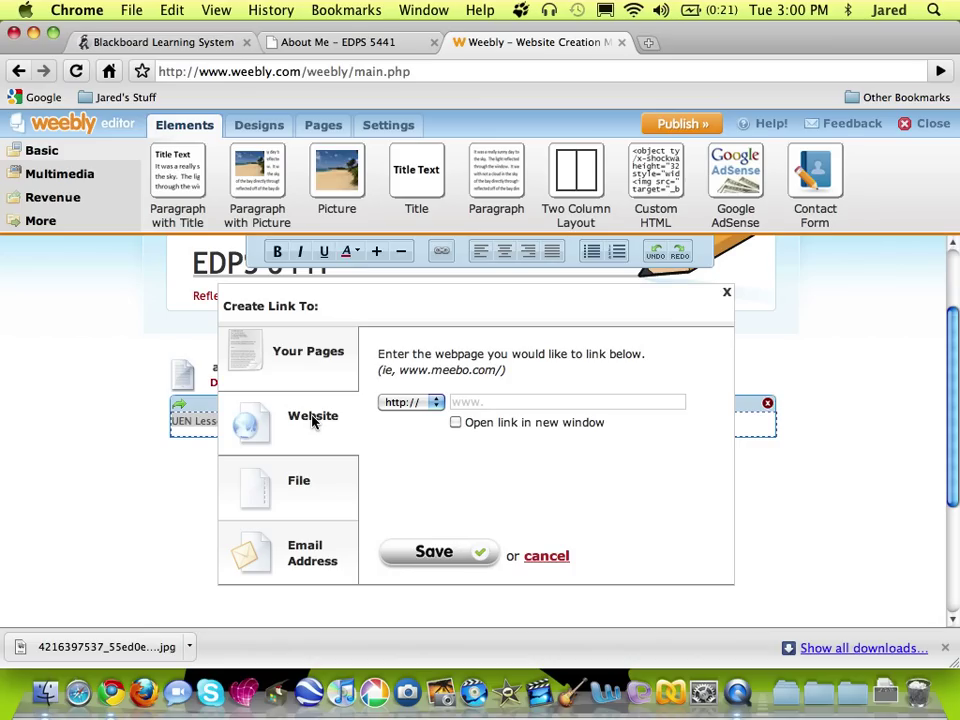
left_click(463, 401)
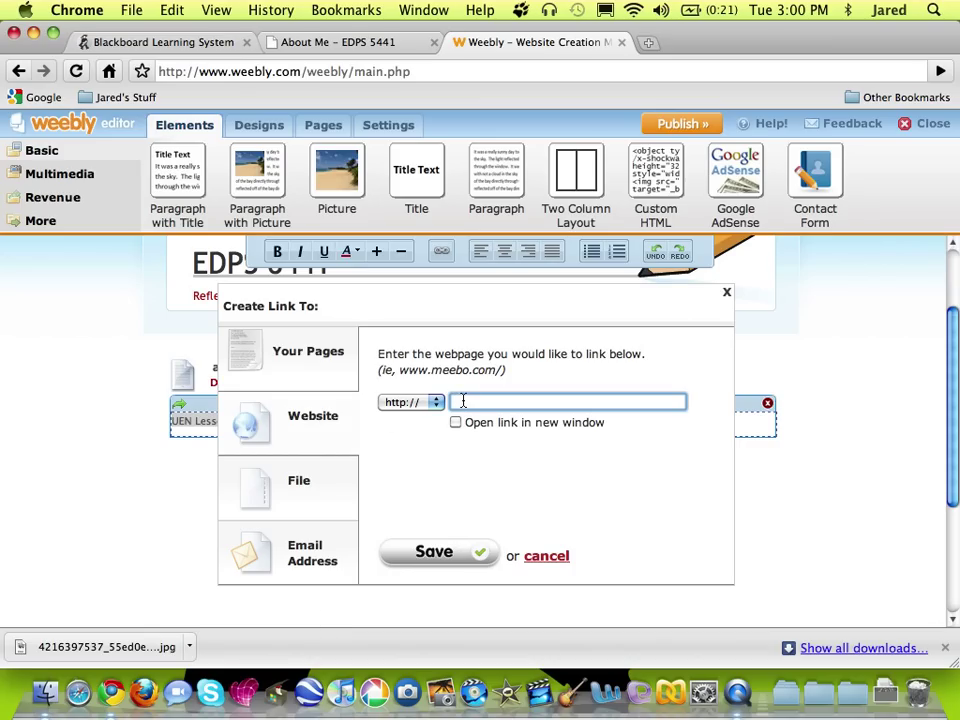
type("www.uen.org")
left_click(424, 553)
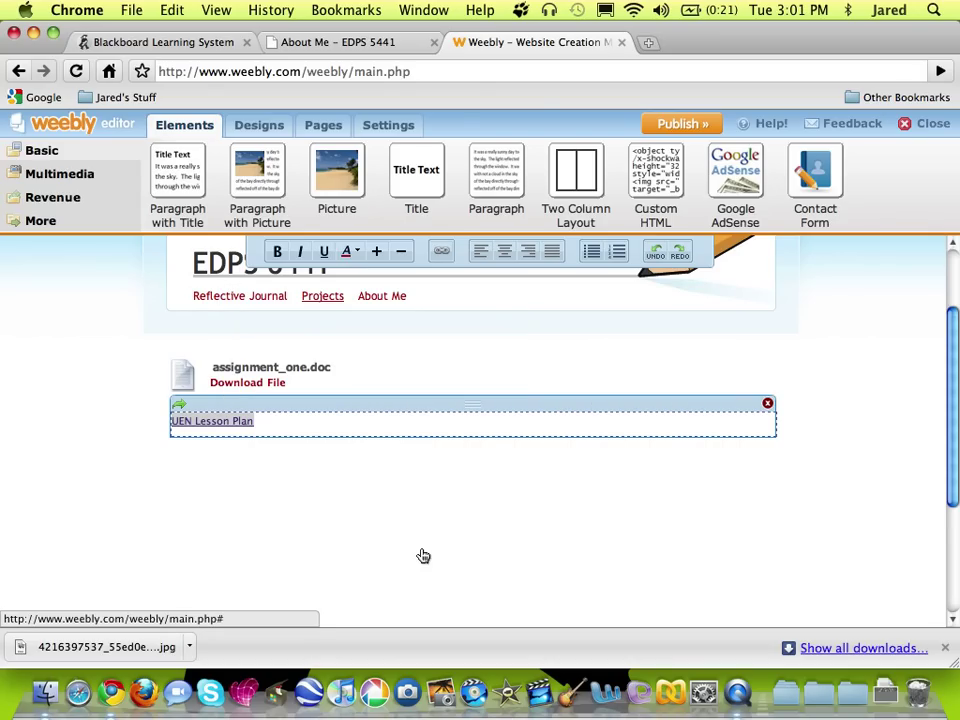
Finish editing the paragraph and publish the site to edps6441.weebly.com
left_click(268, 428)
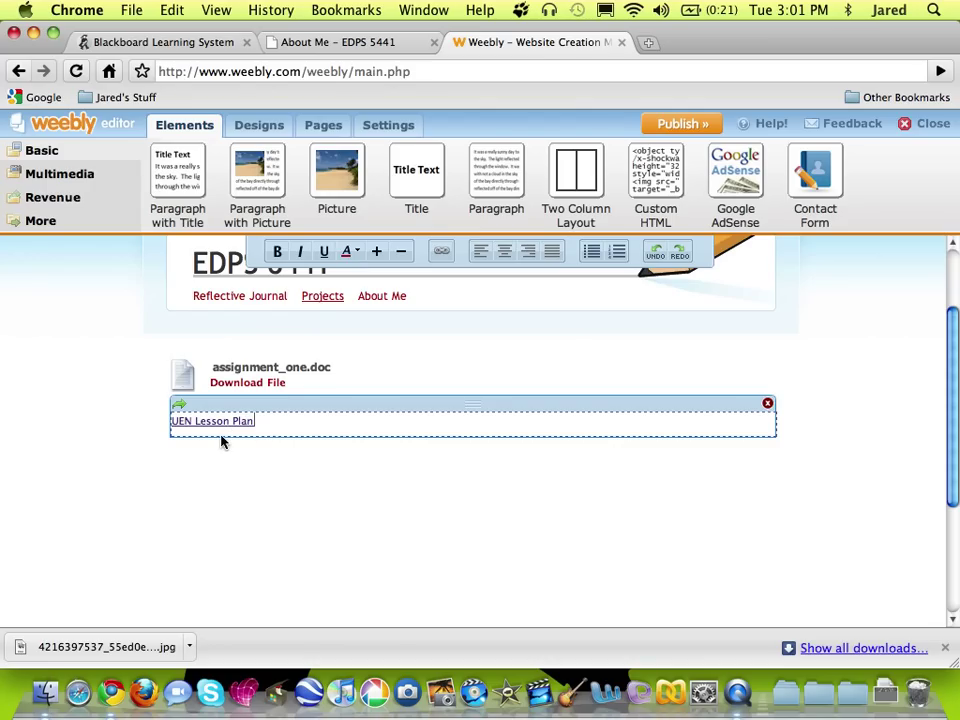
left_click(226, 479)
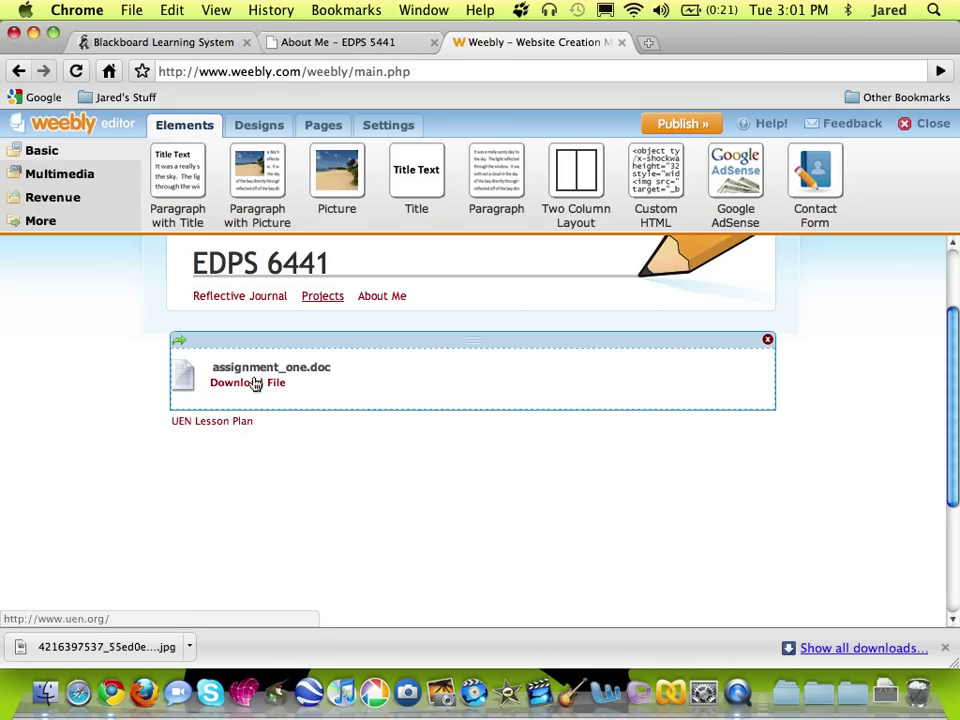
left_click(237, 425)
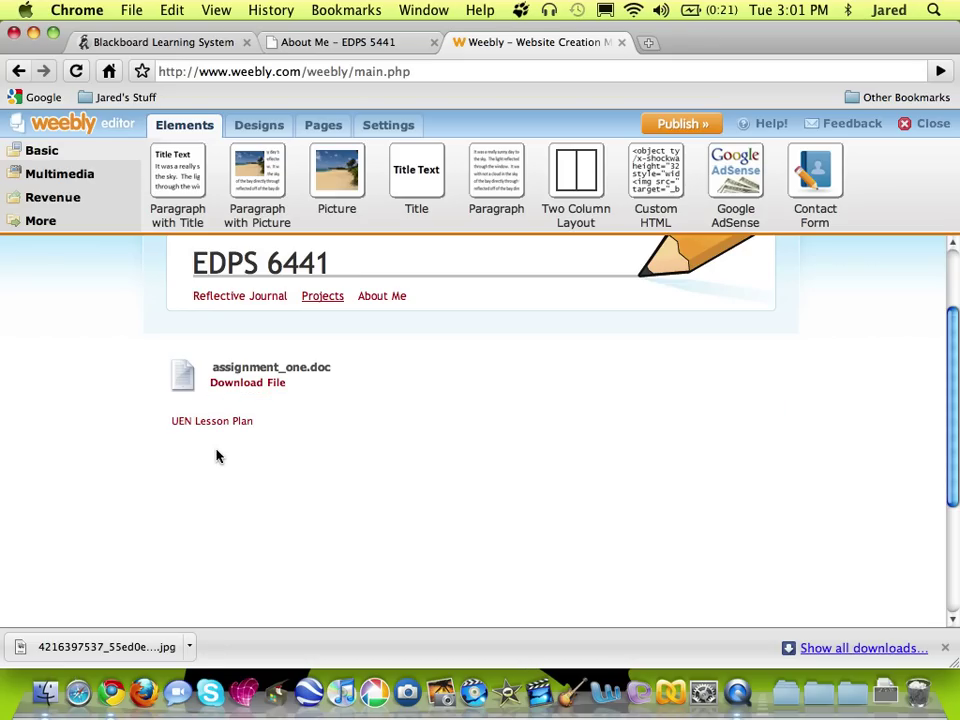
left_click(267, 374)
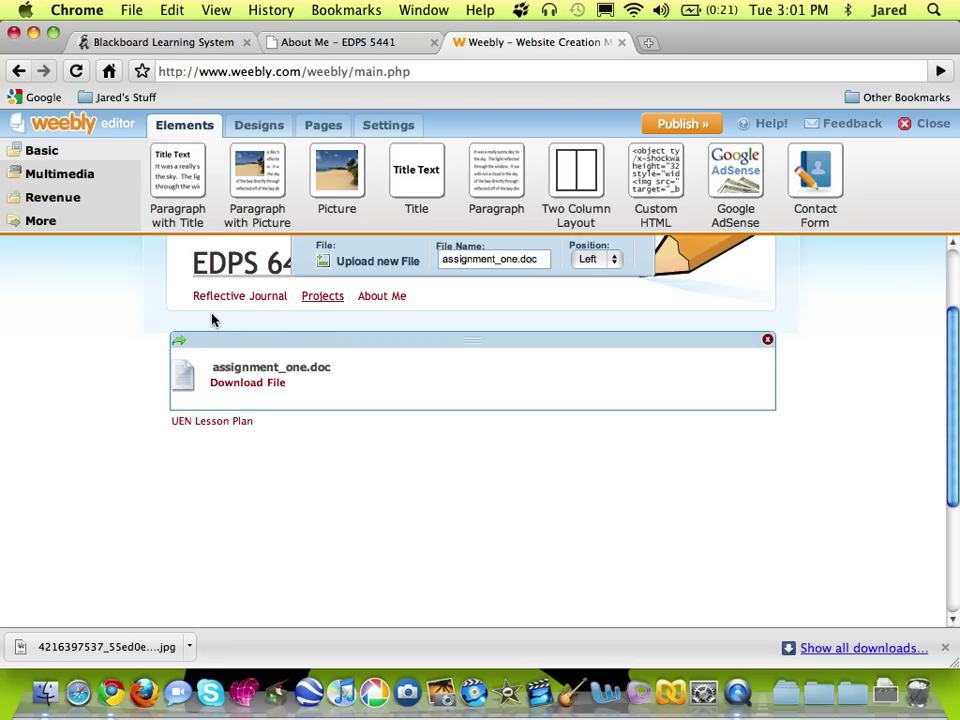
left_click(701, 127)
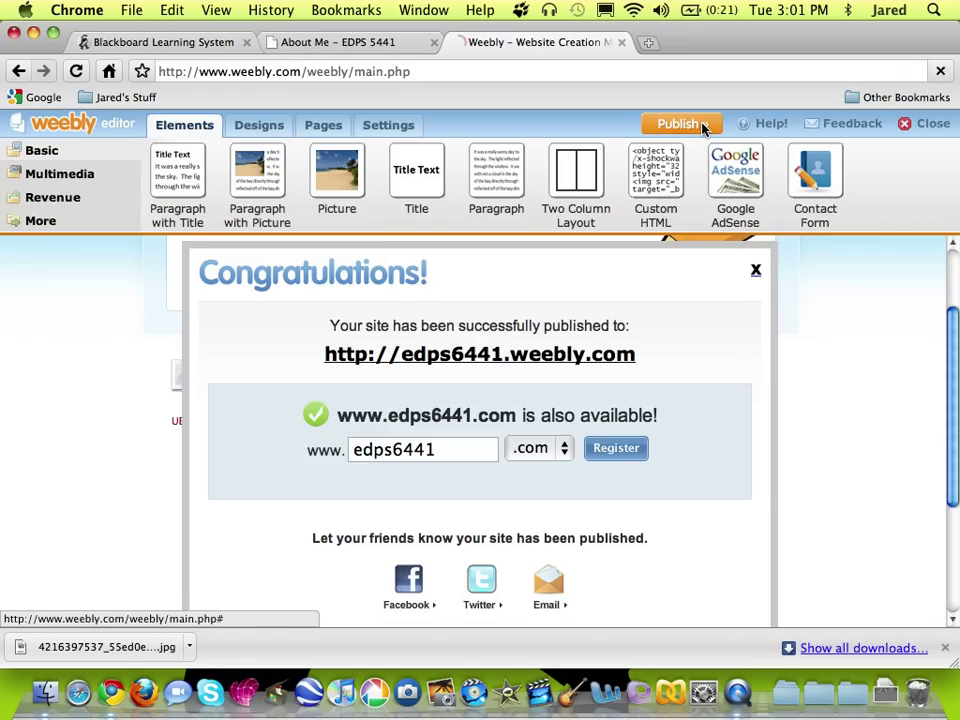